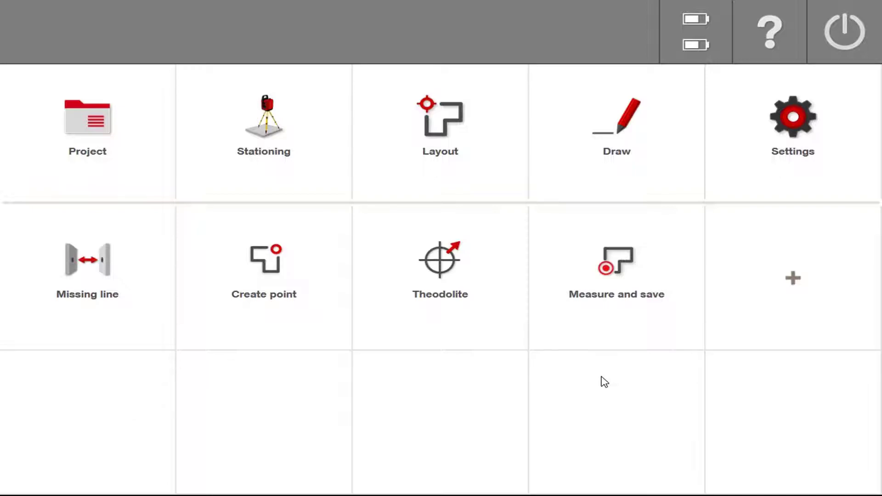
# Start a stationing, measure control points CP1 and CP2, and accept the measurements.
pyautogui.click(625, 109)
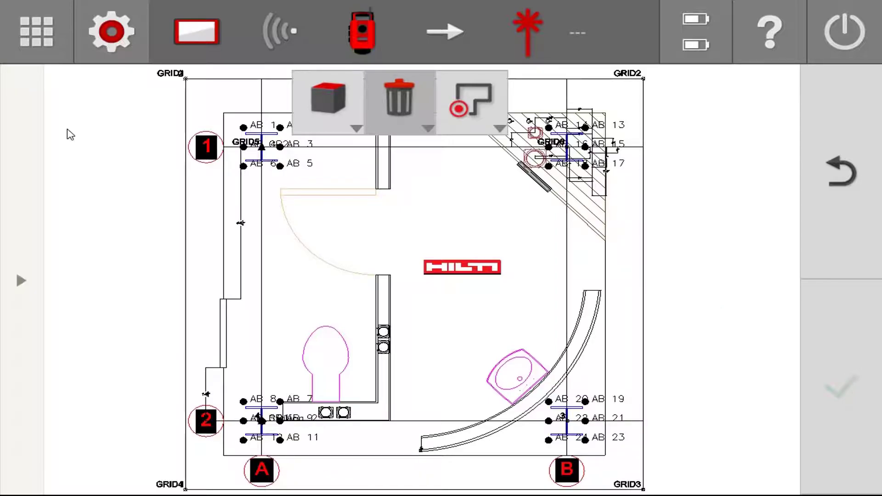
pyautogui.click(46, 36)
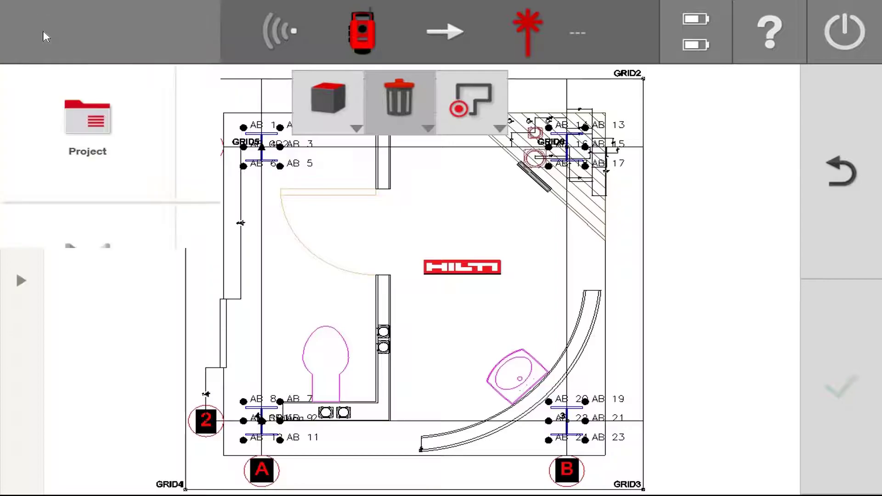
pyautogui.click(262, 138)
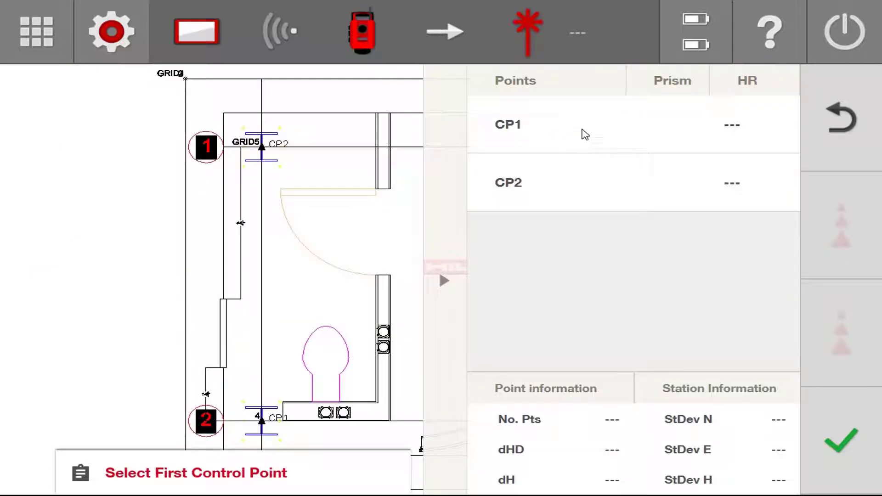
pyautogui.click(587, 134)
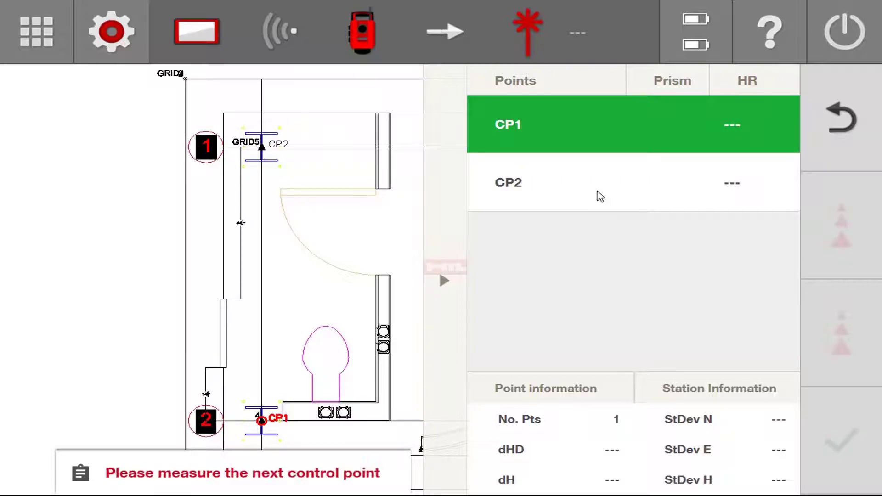
pyautogui.click(601, 197)
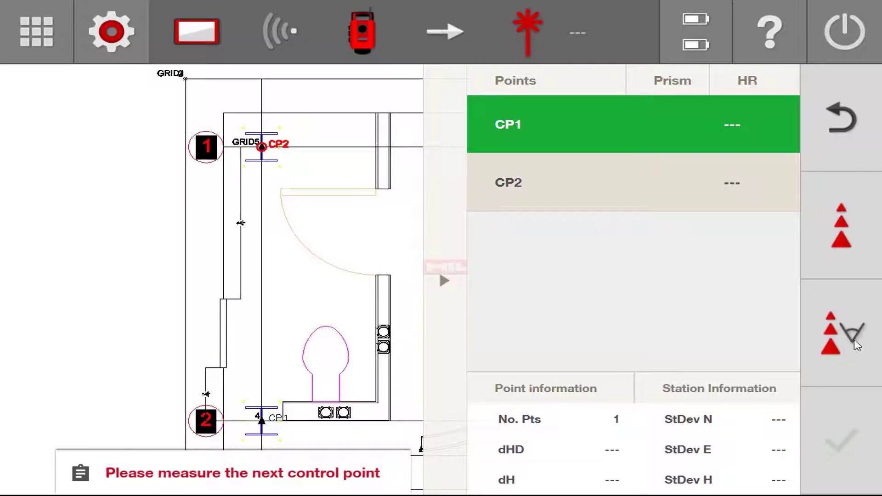
pyautogui.click(854, 340)
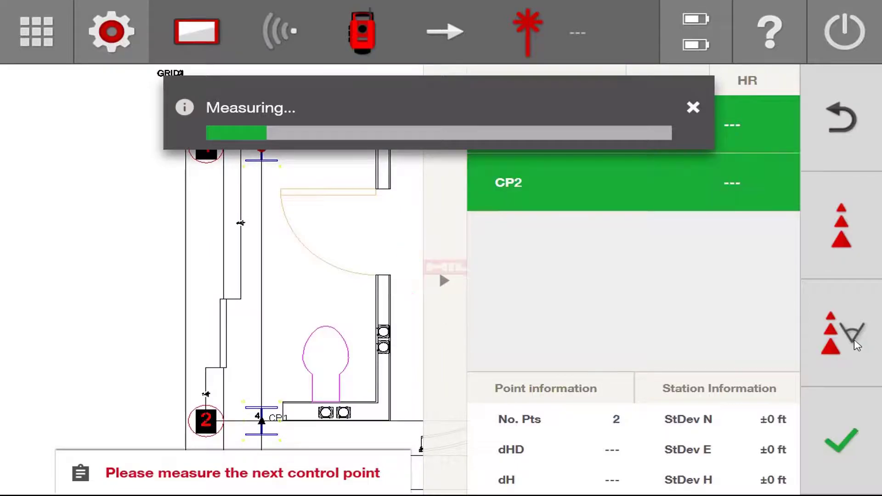
pyautogui.click(841, 422)
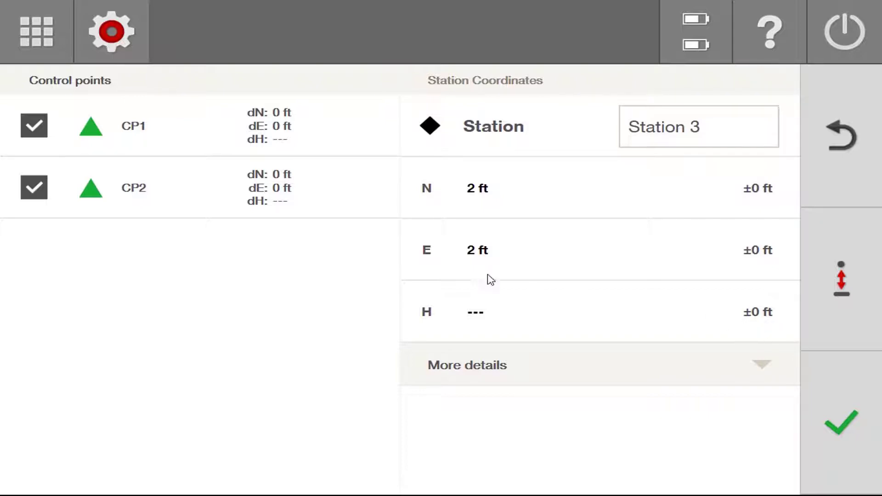
# Review the general settings and return to the station results.
pyautogui.click(123, 34)
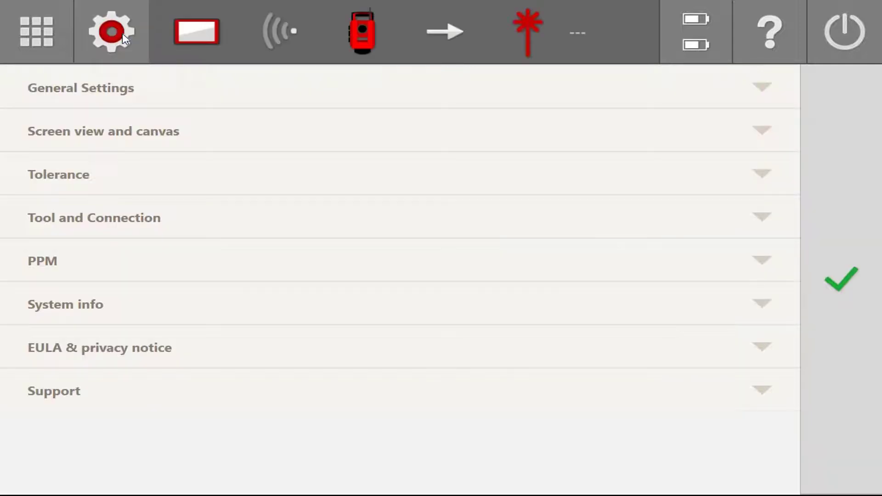
pyautogui.click(139, 87)
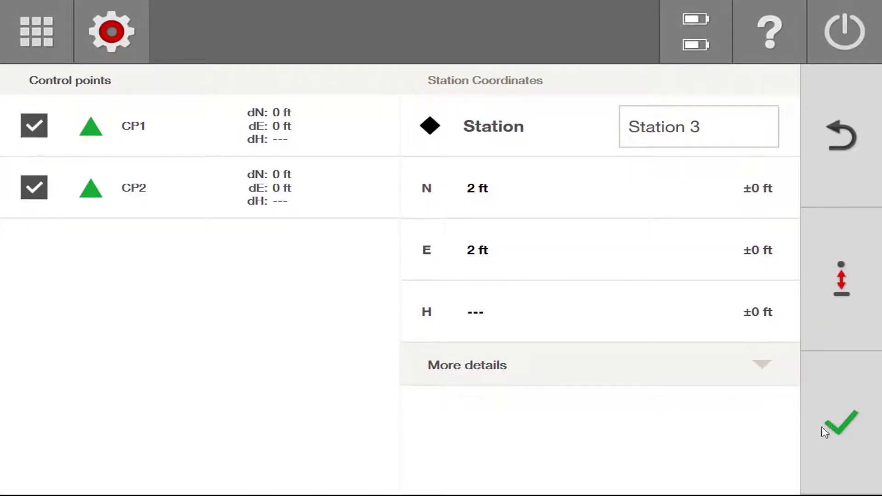
pyautogui.click(844, 434)
# Choose a manual height for the station and set the BM height to 119 ft.
pyautogui.click(844, 295)
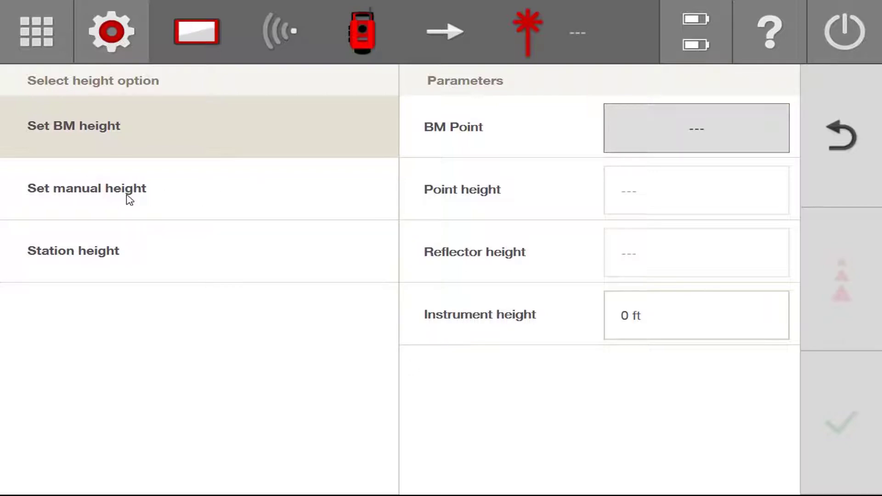
pyautogui.click(184, 212)
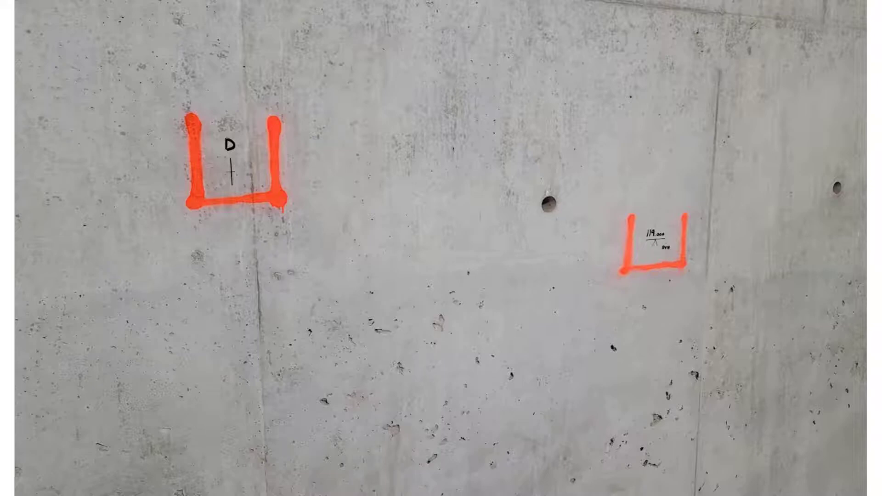
pyautogui.press('Right')
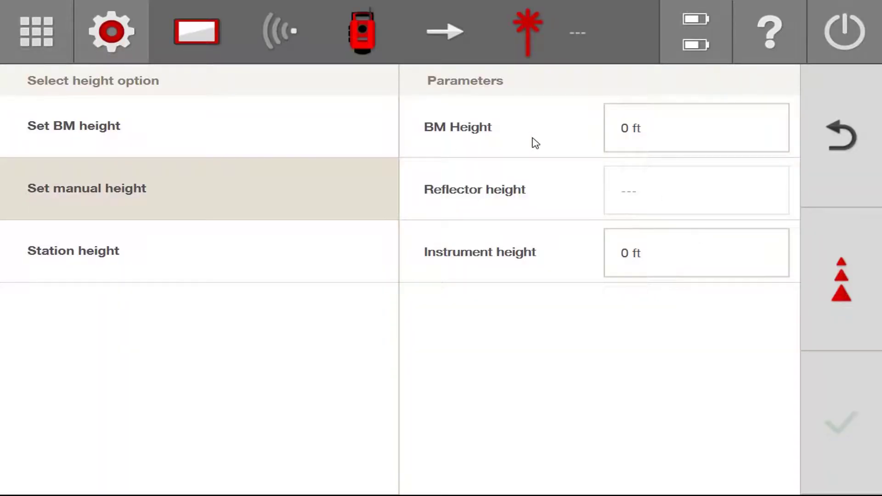
pyautogui.click(633, 130)
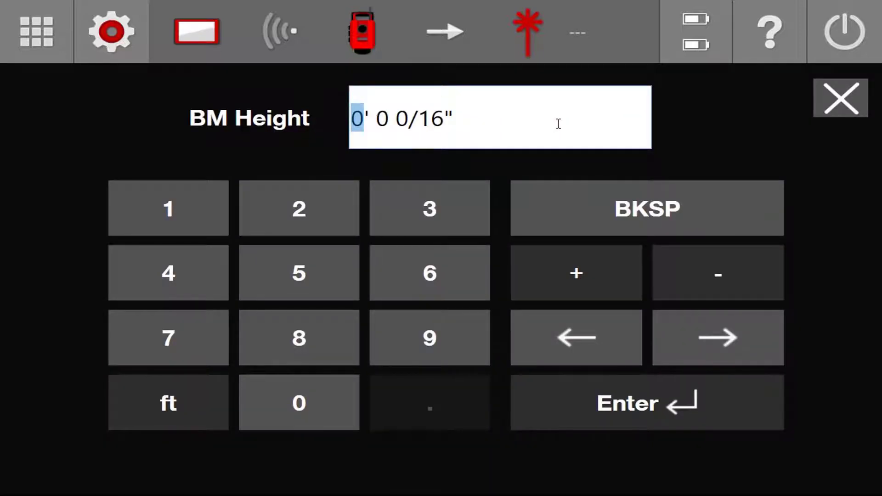
pyautogui.write('119')
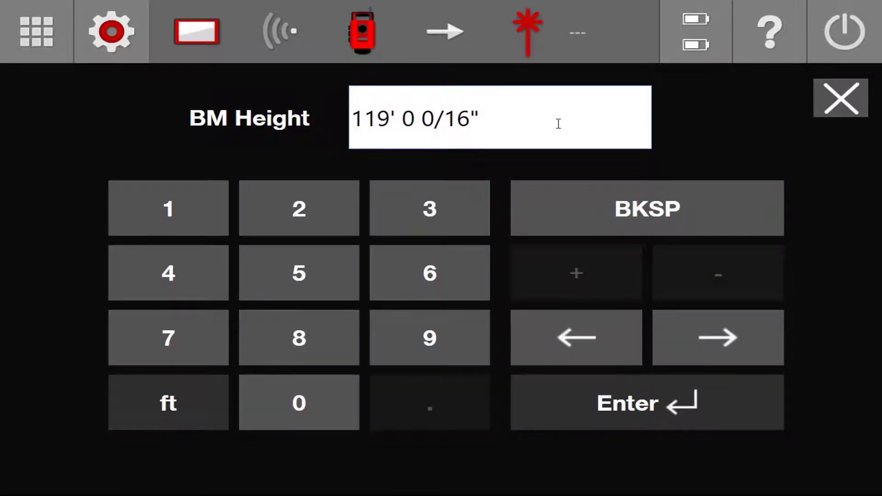
pyautogui.click(705, 389)
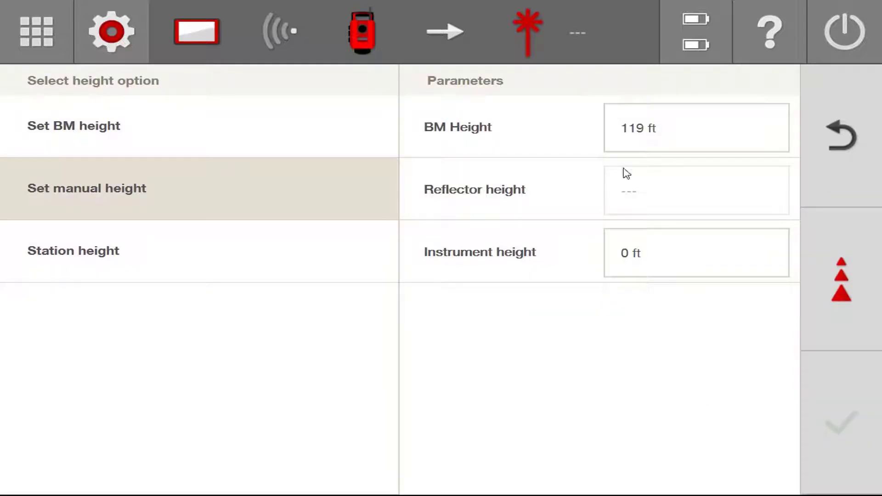
# Change the distance units to Int Feet in the general settings.
pyautogui.click(681, 138)
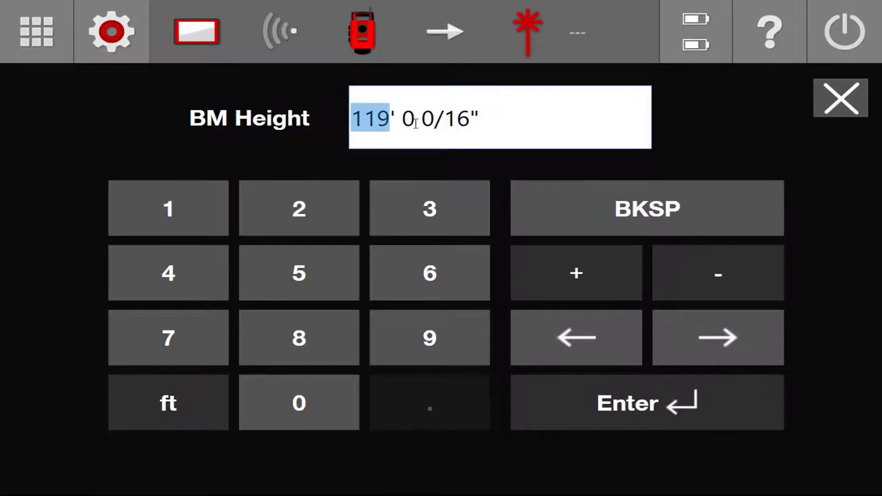
pyautogui.click(844, 97)
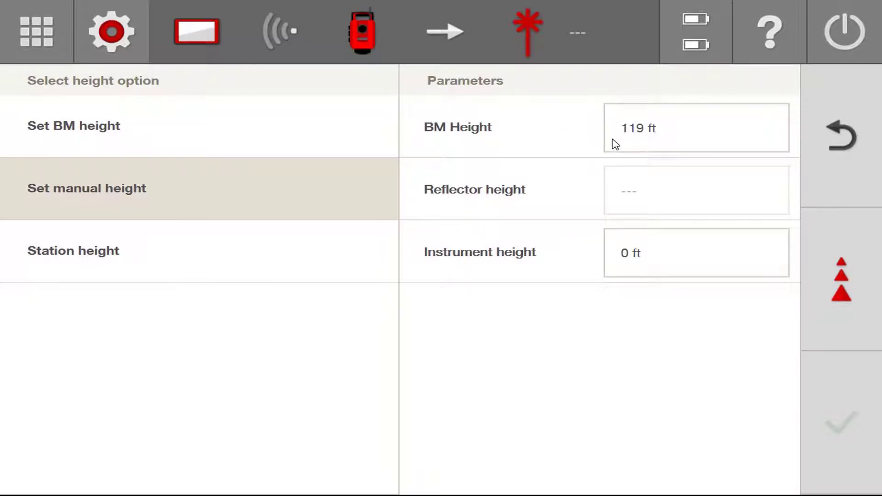
pyautogui.click(119, 37)
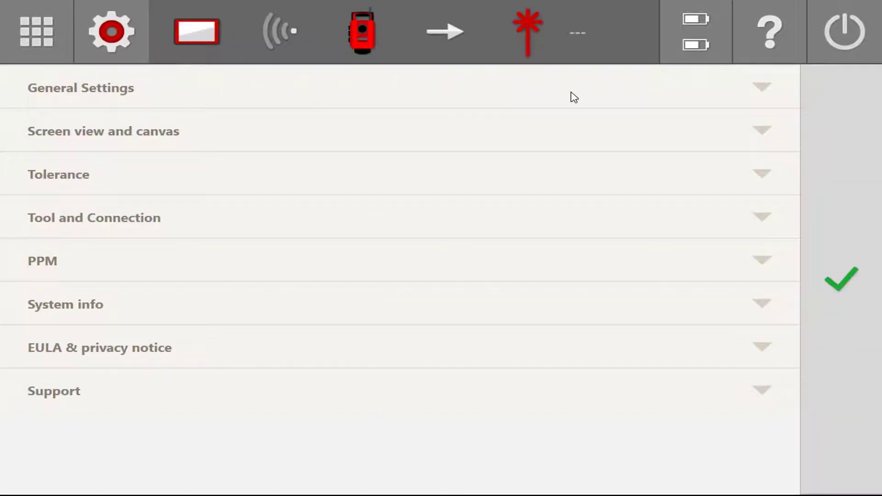
pyautogui.click(752, 88)
pyautogui.click(704, 177)
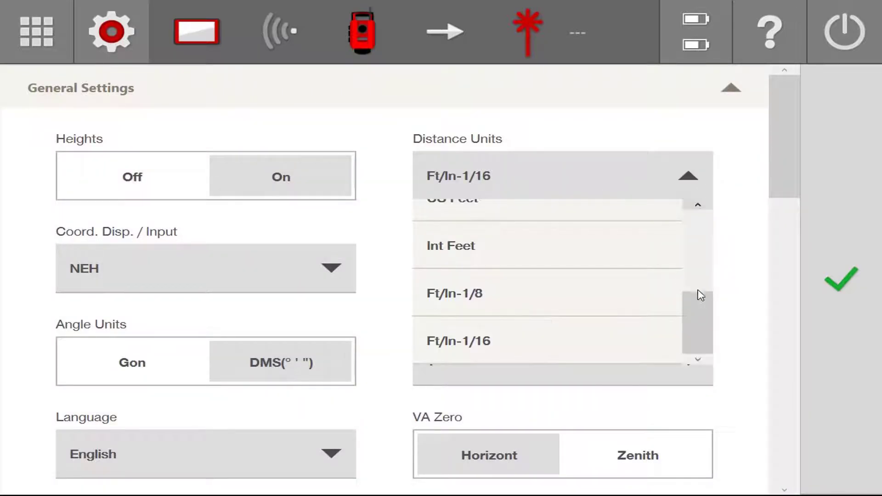
pyautogui.moveTo(702, 315); pyautogui.dragTo(698, 301)
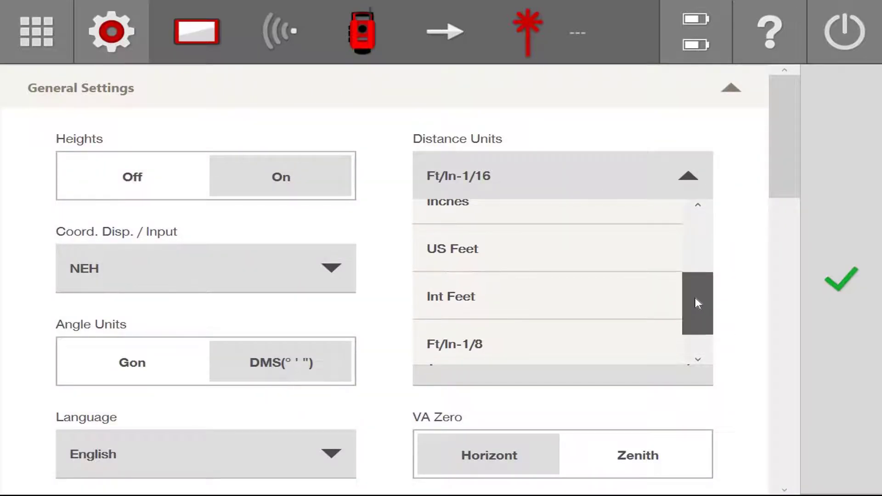
pyautogui.click(503, 309)
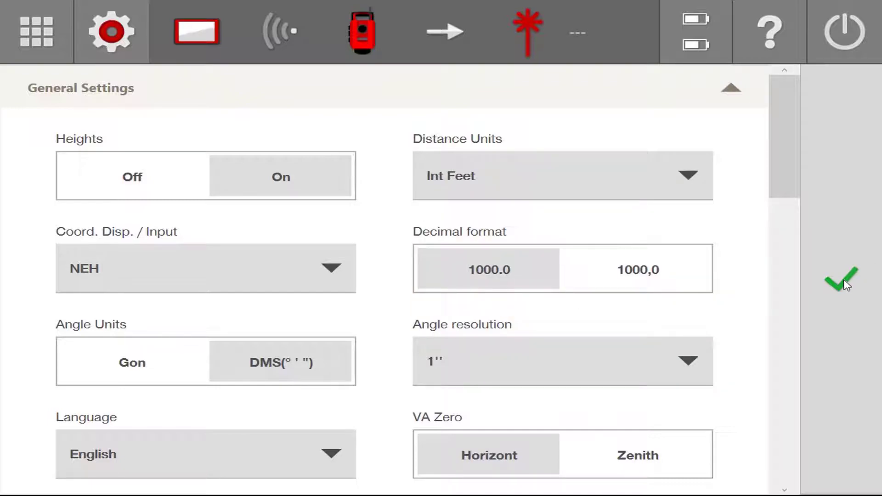
pyautogui.click(845, 284)
# Set the manual BM height to 119.197 ft.
pyautogui.click(118, 195)
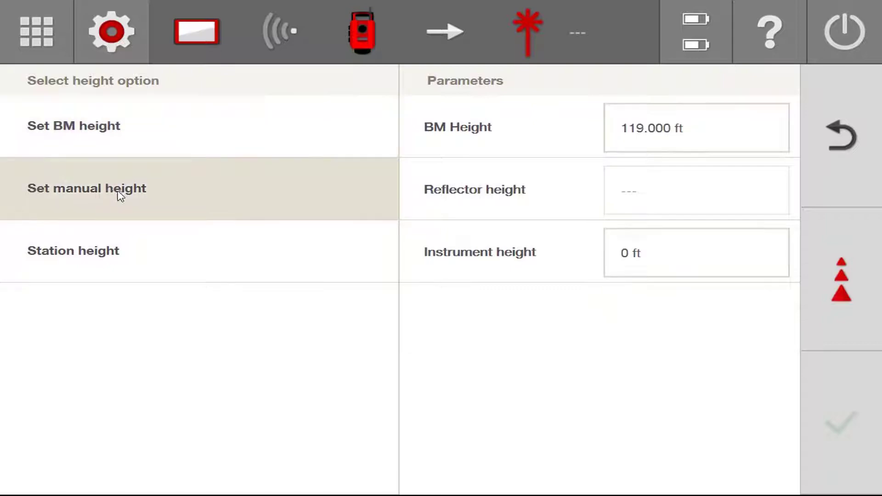
pyautogui.click(671, 127)
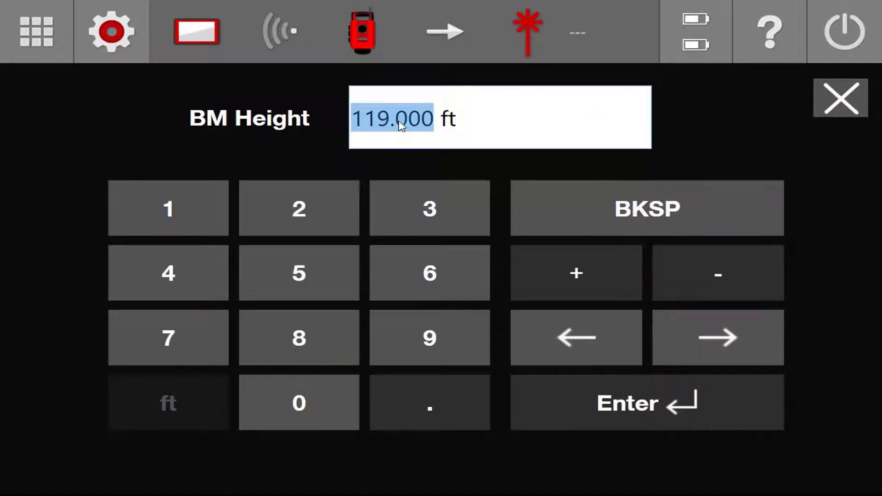
pyautogui.click(428, 124)
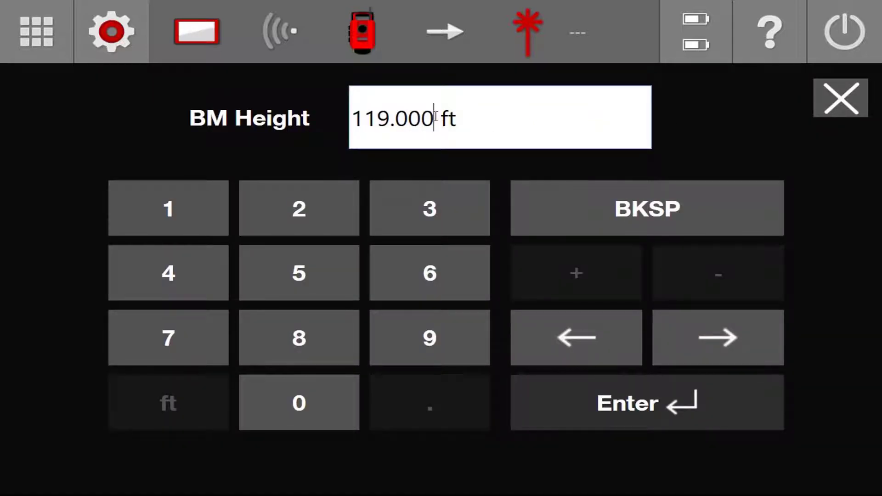
pyautogui.press('BackSpace')
pyautogui.press('BackSpace')
pyautogui.press('BackSpace')
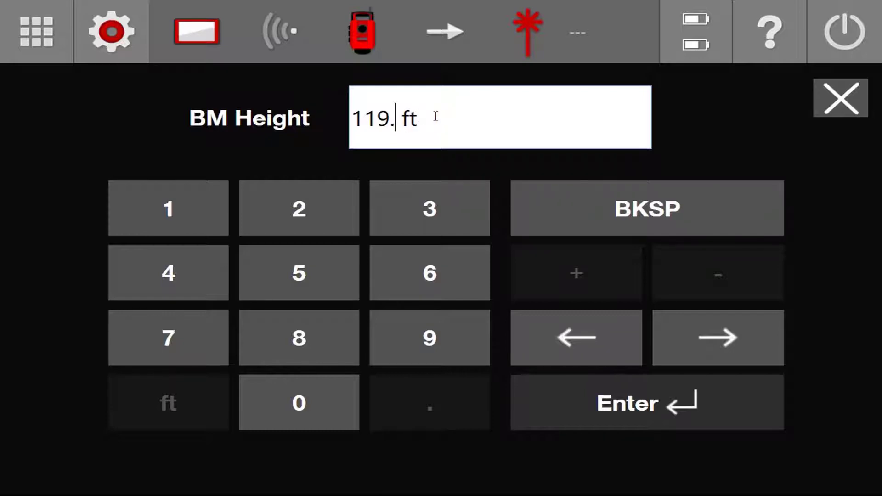
pyautogui.write('197')
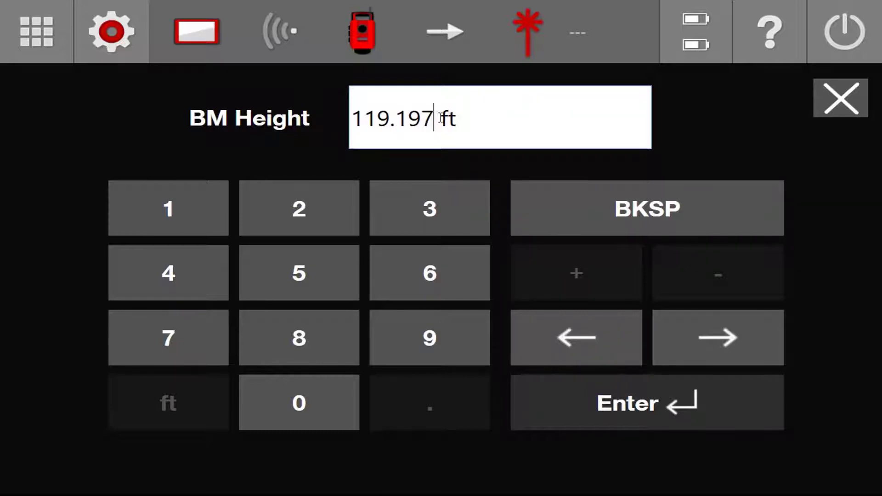
pyautogui.click(672, 415)
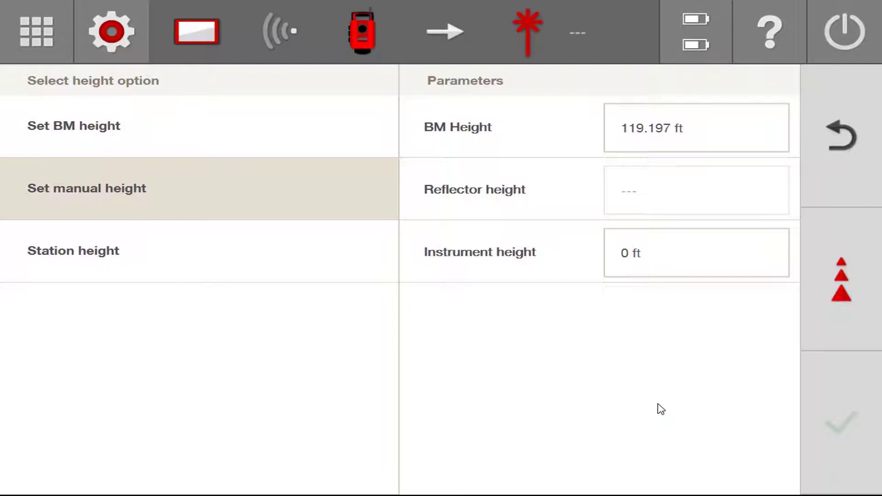
# Select the POA 20 prism as the measuring target.
pyautogui.click(120, 36)
pyautogui.click(535, 27)
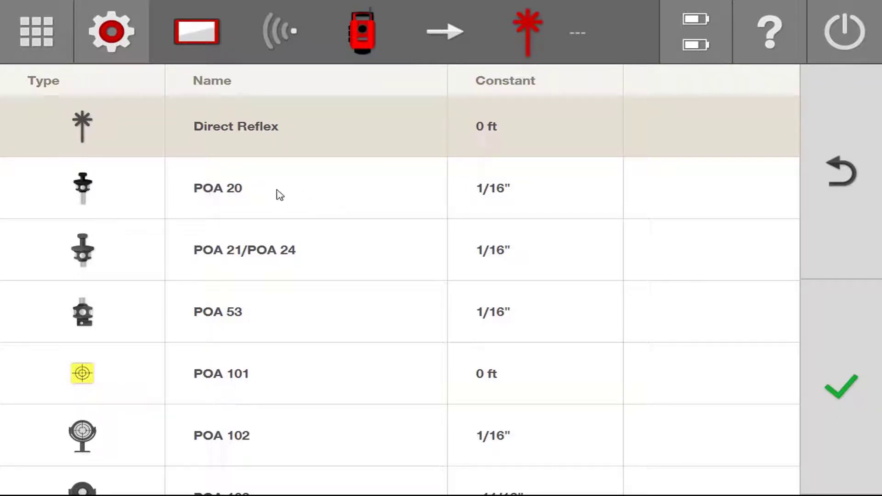
pyautogui.click(278, 193)
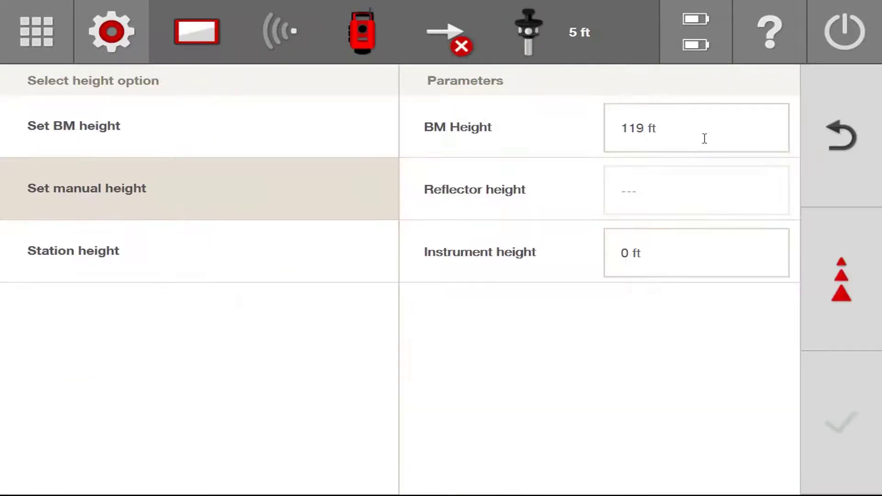
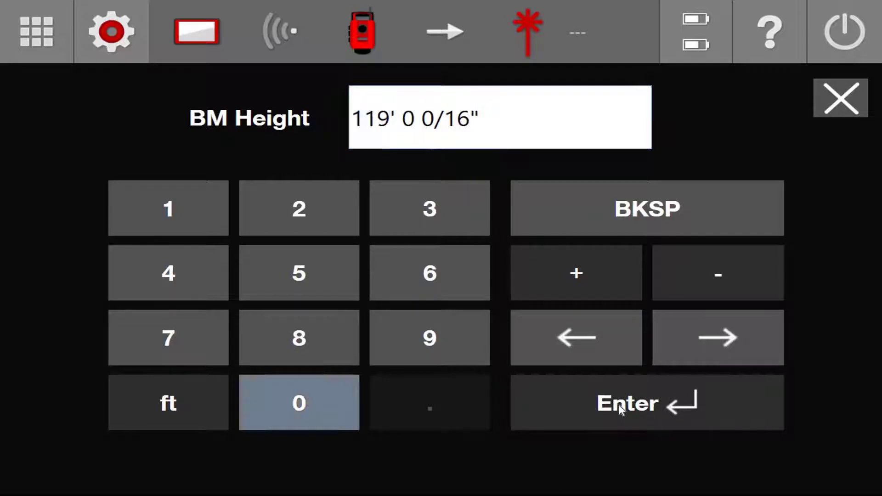
# Confirm the BM height entry, measure to the benchmark, and accept the station with its height.
pyautogui.click(618, 404)
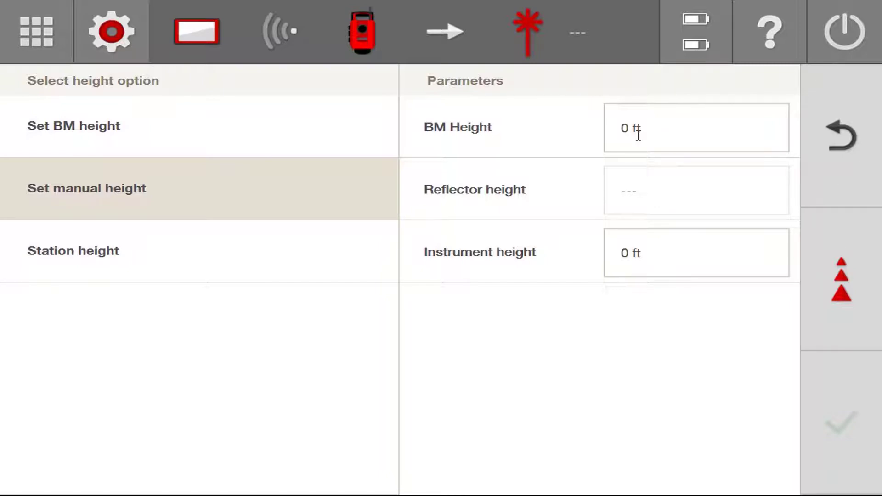
pyautogui.click(842, 289)
pyautogui.click(840, 434)
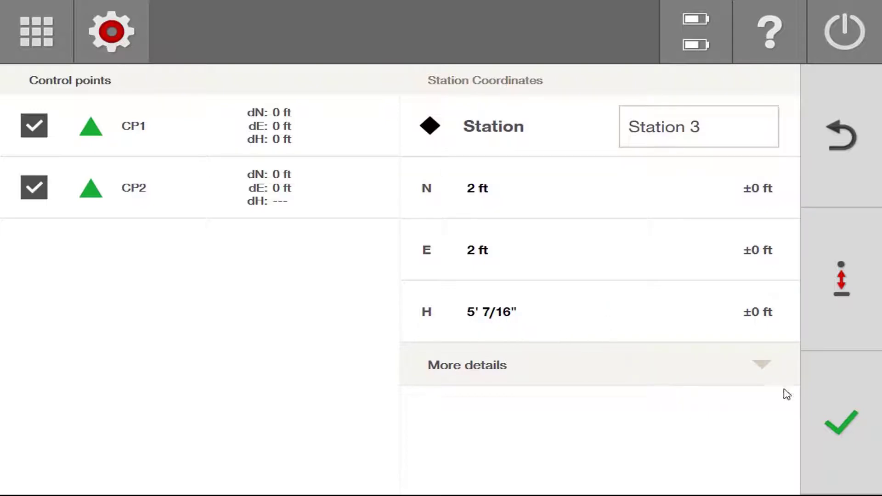
pyautogui.click(838, 434)
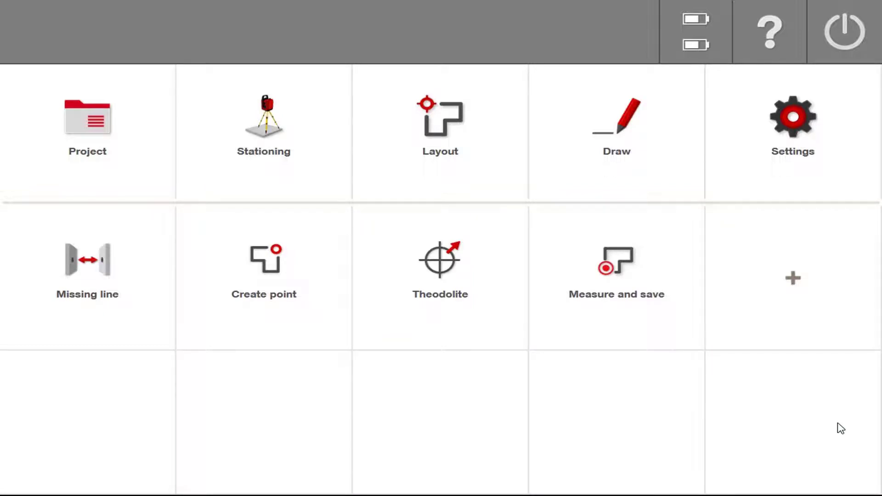
# Choose the Measure and save application in the drawing view, then measure and save a measure point named Height Check.
pyautogui.click(588, 133)
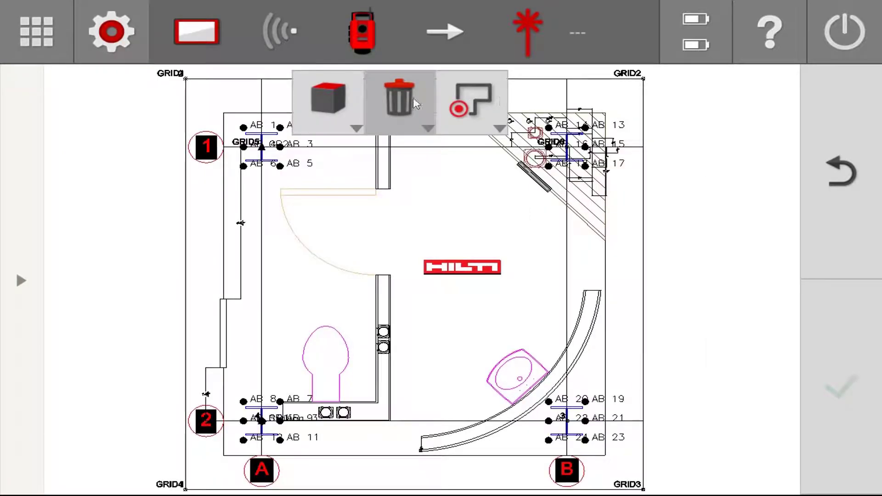
pyautogui.click(478, 106)
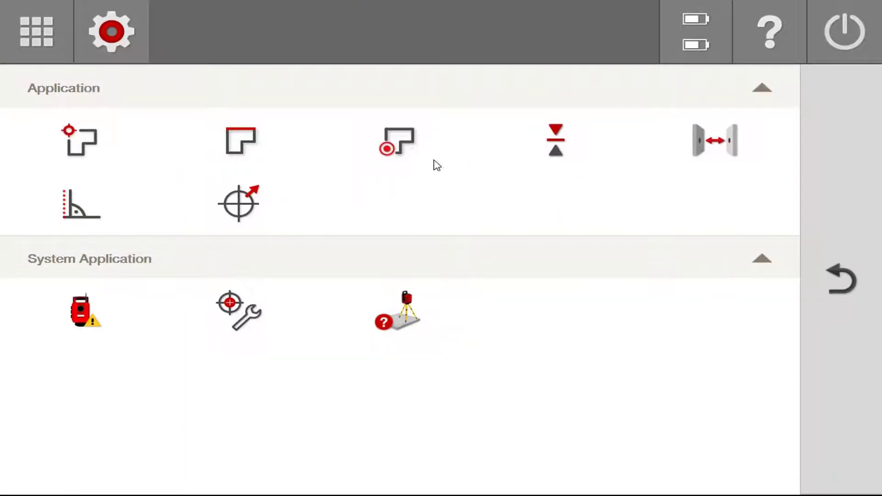
pyautogui.click(413, 150)
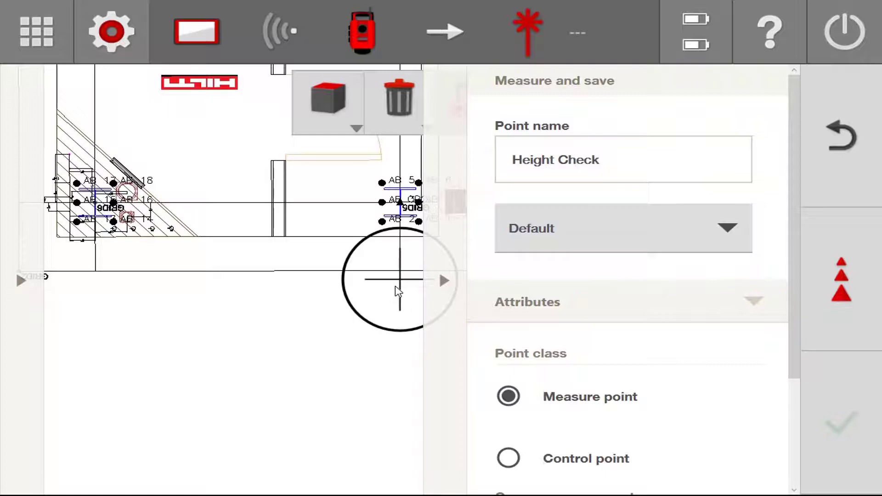
pyautogui.click(845, 289)
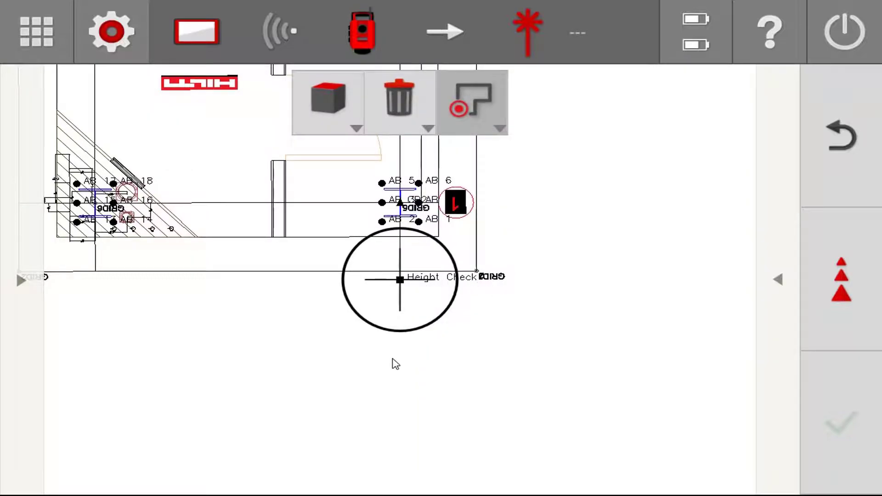
# Inspect the information of the Height Check point and open the drawing's point list.
pyautogui.press('Escape')
pyautogui.click(564, 415)
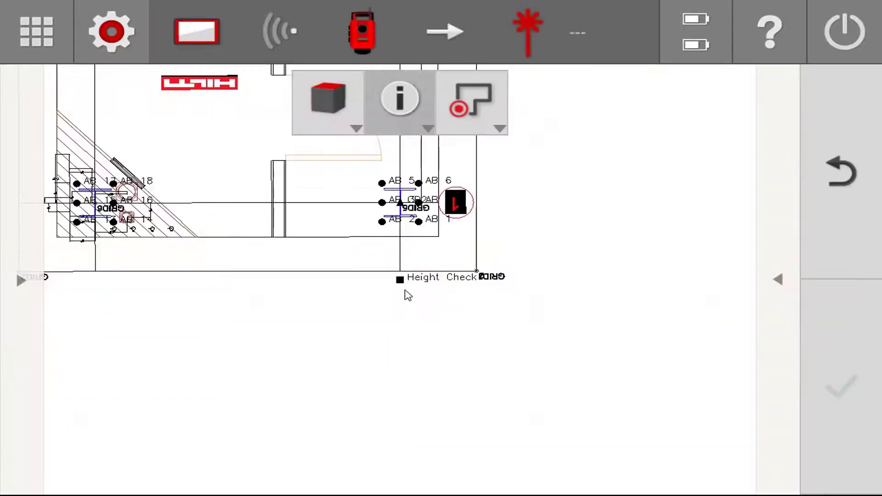
pyautogui.click(432, 284)
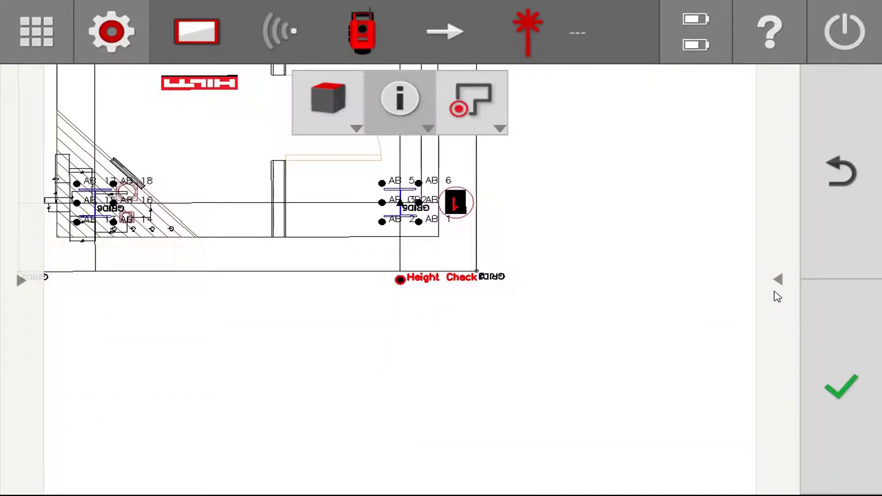
pyautogui.click(783, 281)
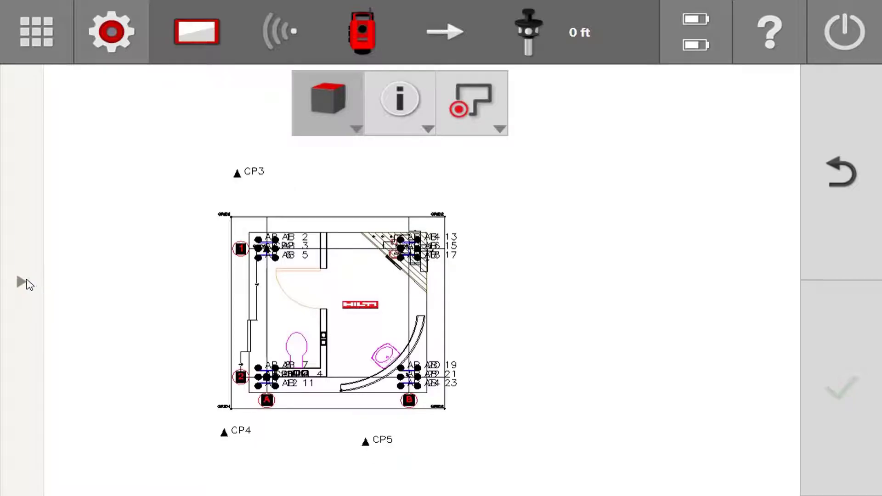
pyautogui.click(22, 282)
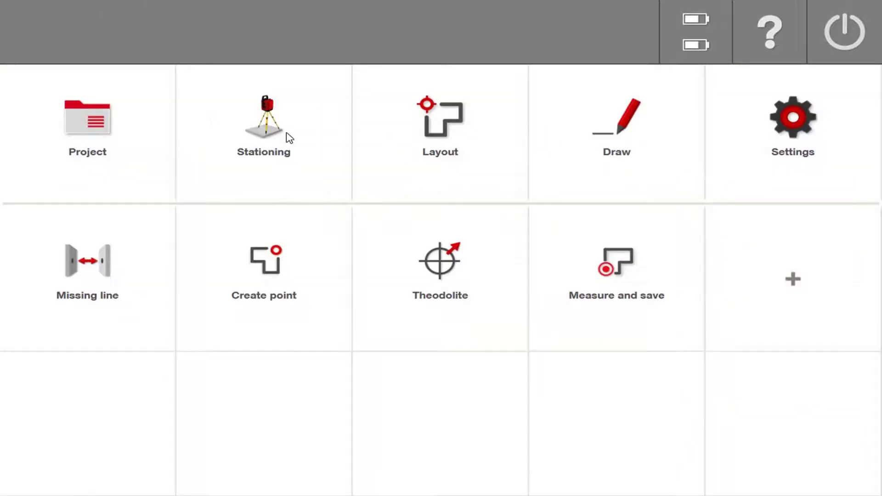
# Set up a new station by measuring control points CP5, CP4 and CP3, and accept its coordinates.
pyautogui.click(278, 147)
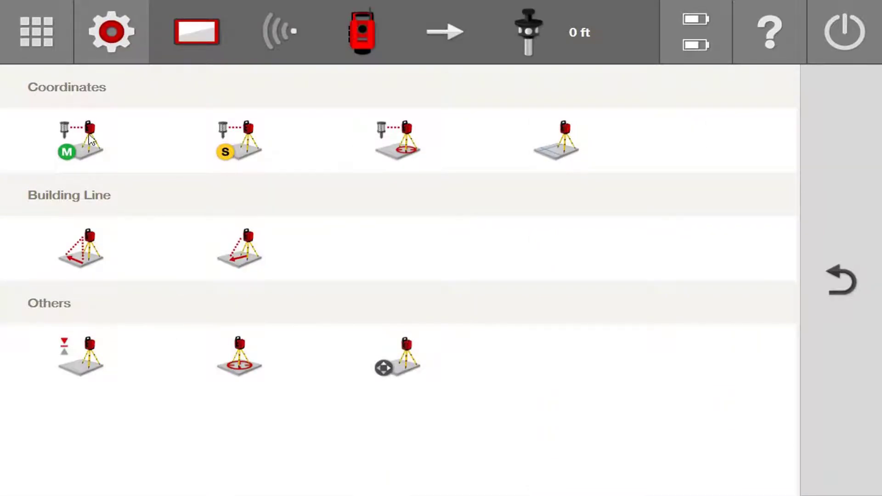
pyautogui.click(94, 155)
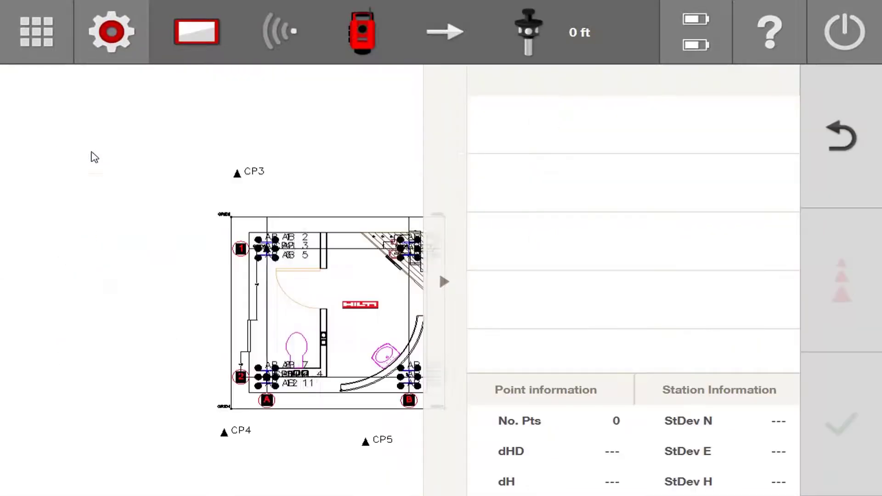
pyautogui.click(676, 316)
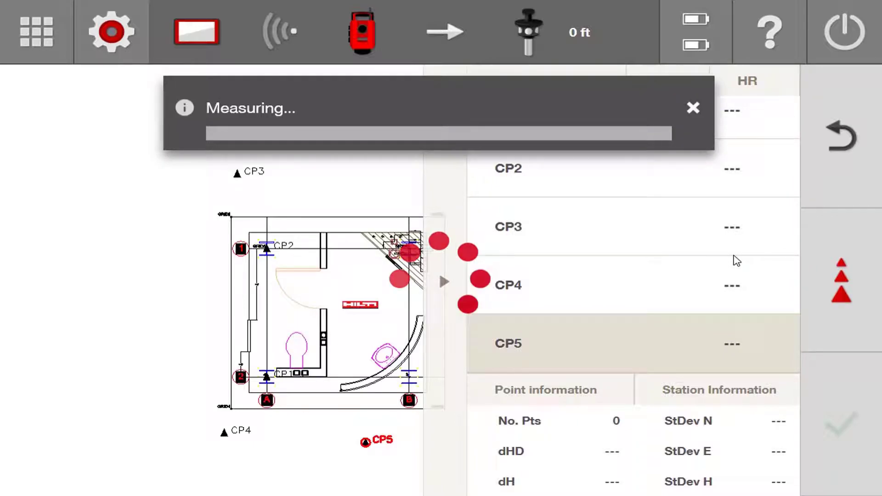
pyautogui.click(553, 289)
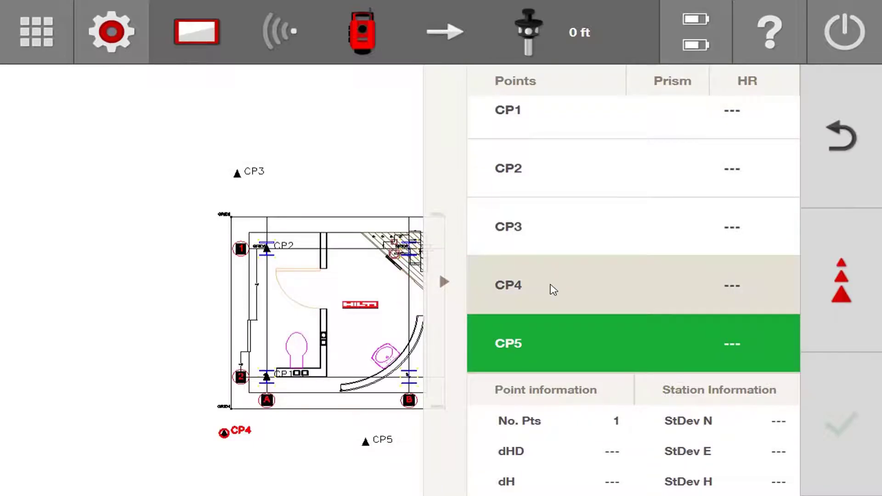
pyautogui.click(554, 290)
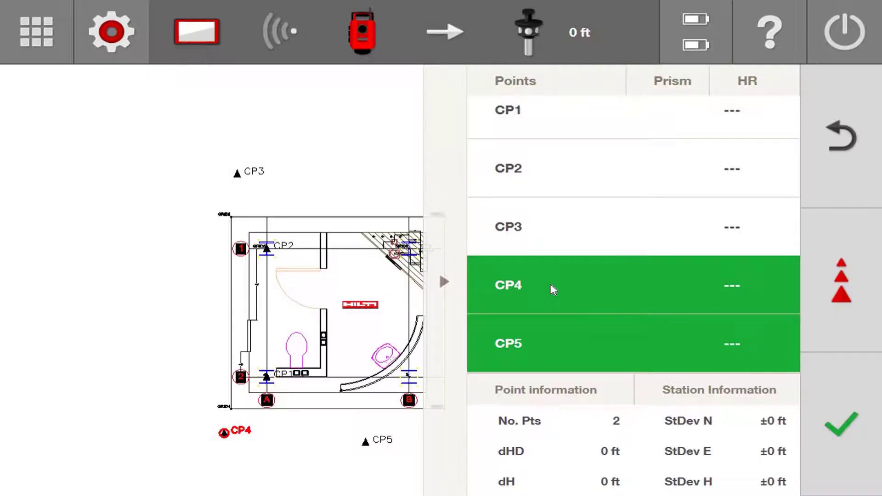
pyautogui.click(564, 230)
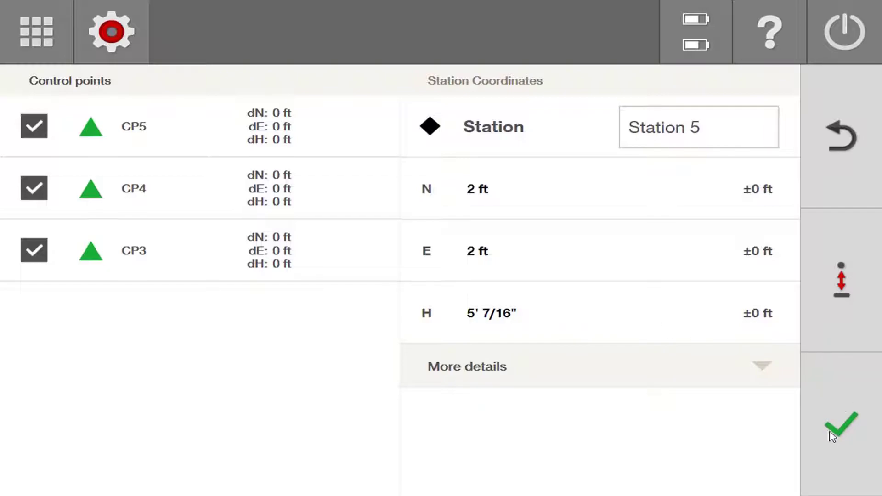
pyautogui.click(844, 434)
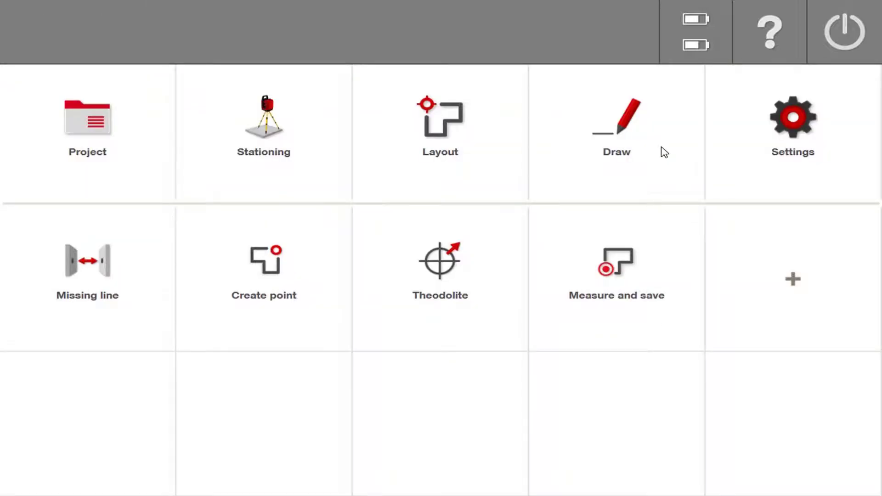
# Review the coordinates of the control points and stations in the drawing's point list.
pyautogui.click(315, 269)
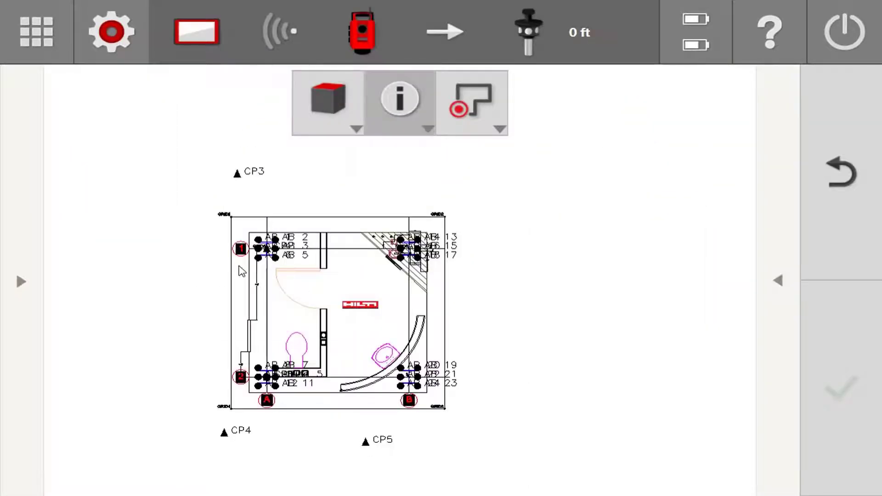
pyautogui.click(27, 278)
pyautogui.click(248, 282)
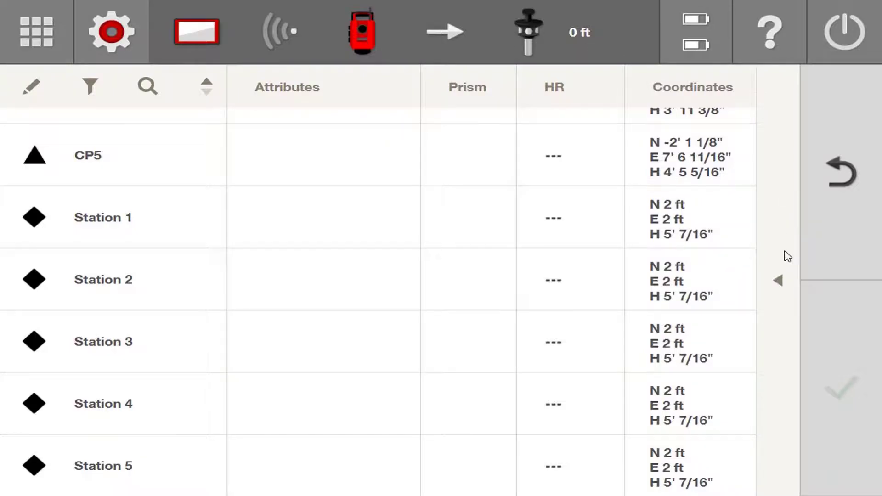
pyautogui.click(780, 271)
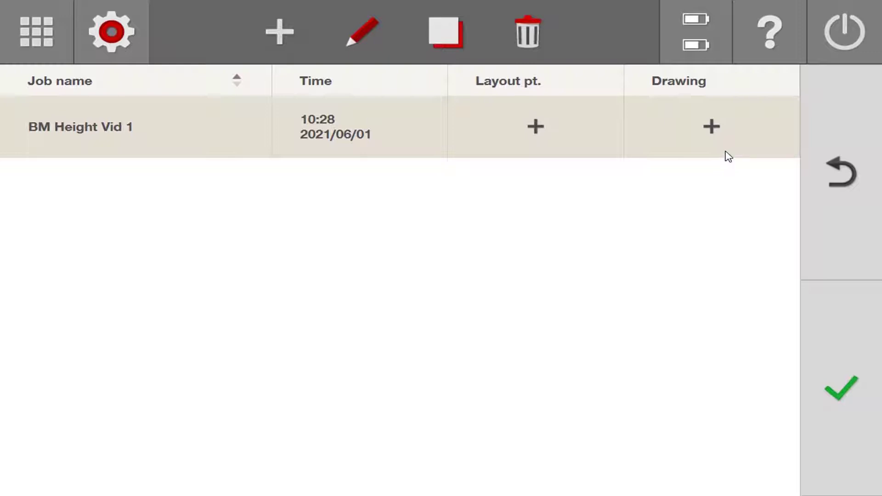
# Confirm the BM Height Vid 1 job and define a building line from the station point with zero line shift.
pyautogui.click(847, 387)
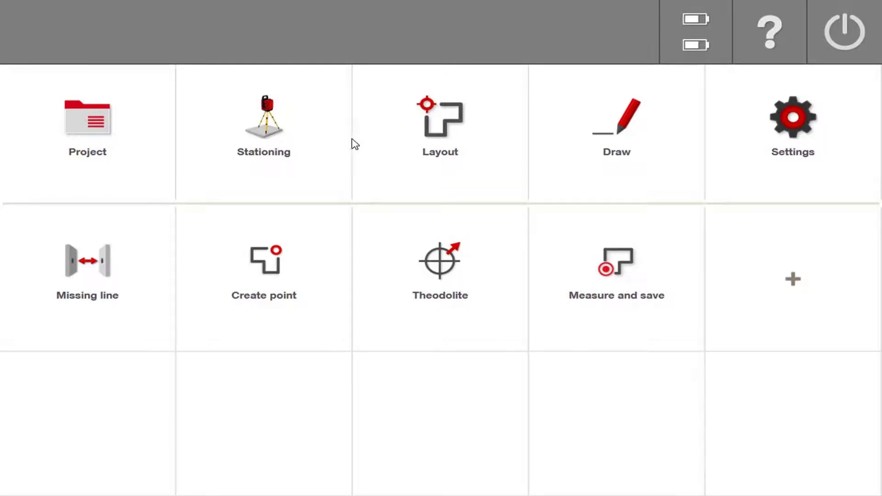
pyautogui.click(261, 138)
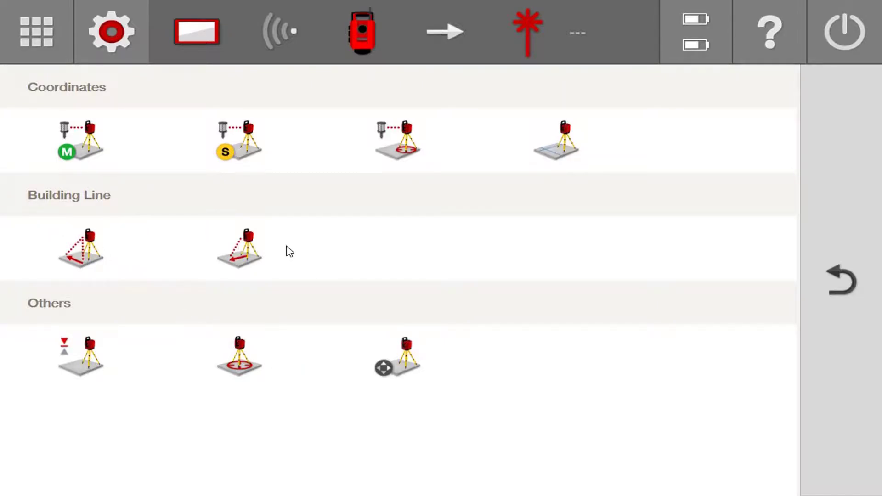
pyautogui.click(248, 260)
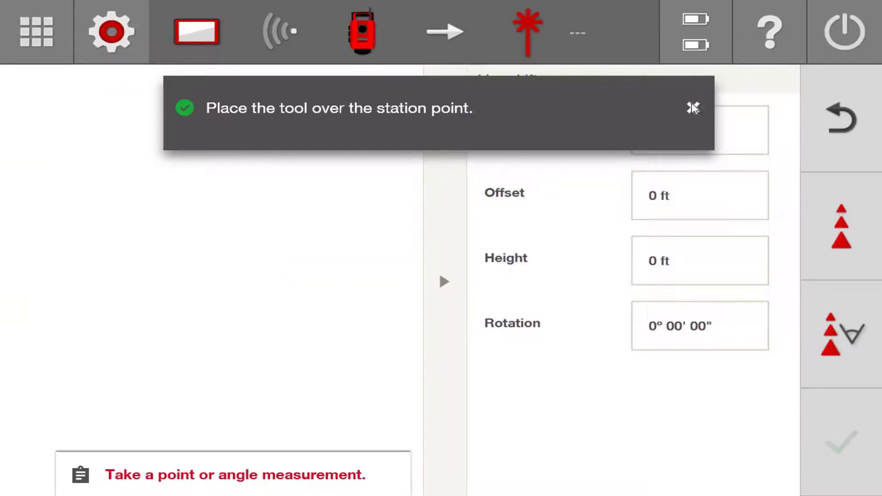
pyautogui.click(693, 108)
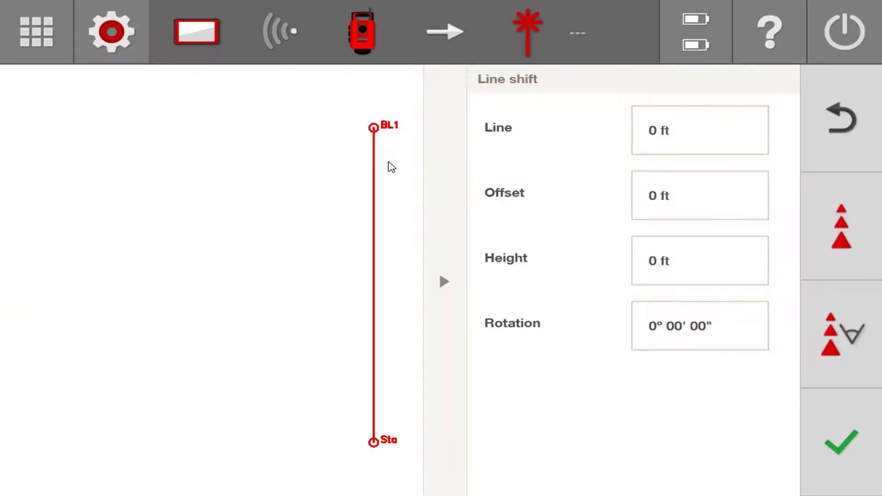
pyautogui.click(839, 448)
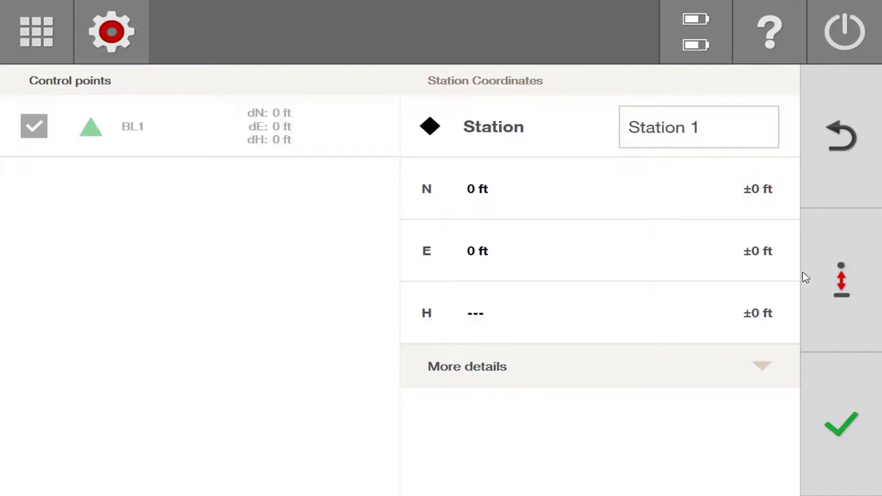
# Look at the manual height option, and accept the building line station without entering a height.
pyautogui.click(842, 281)
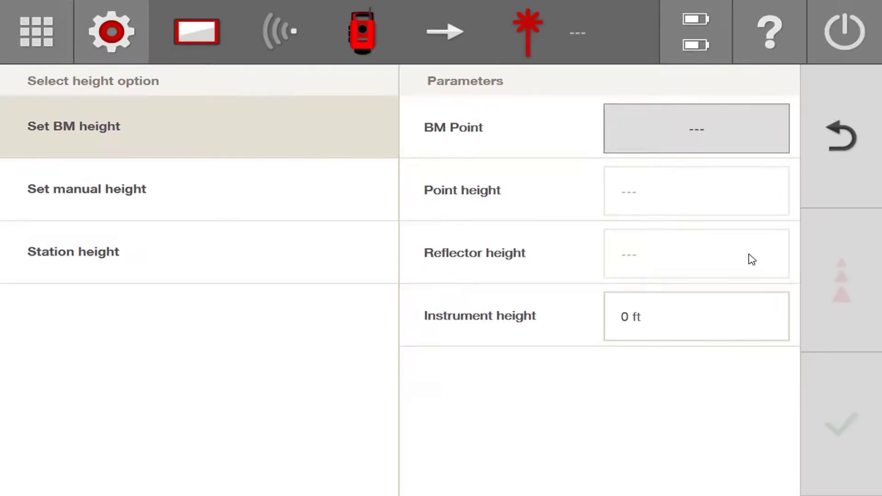
pyautogui.click(113, 199)
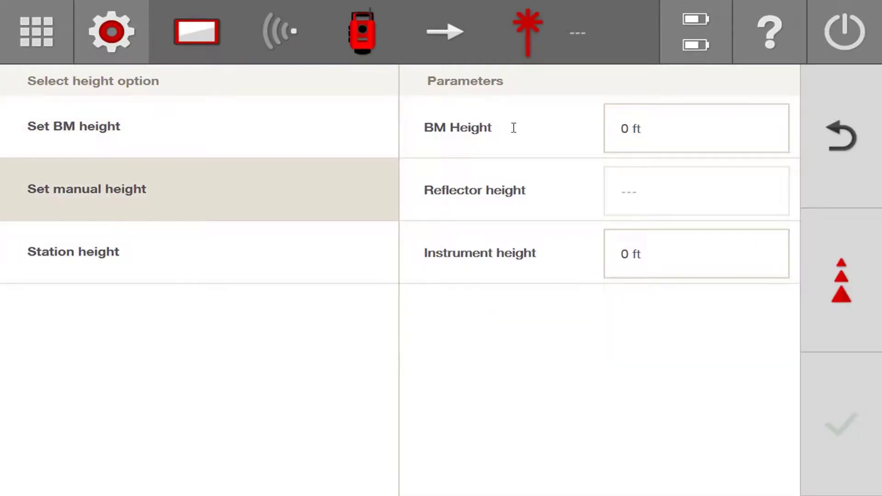
pyautogui.click(836, 392)
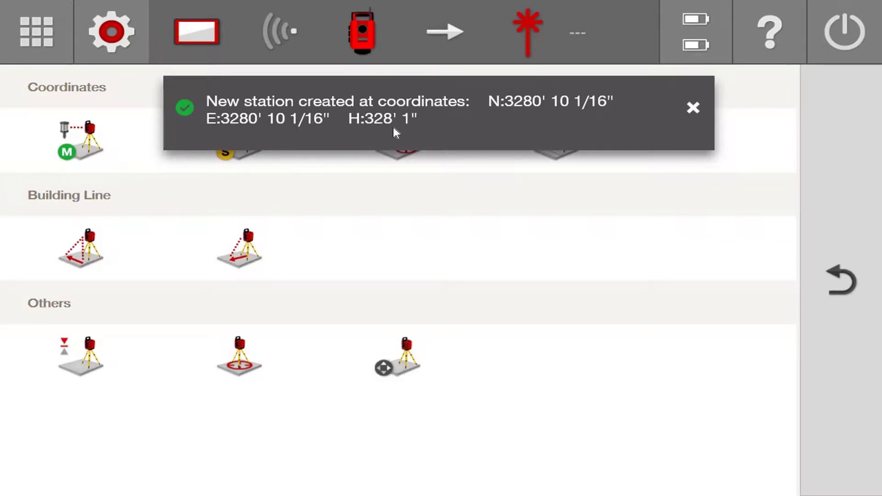
pyautogui.click(693, 107)
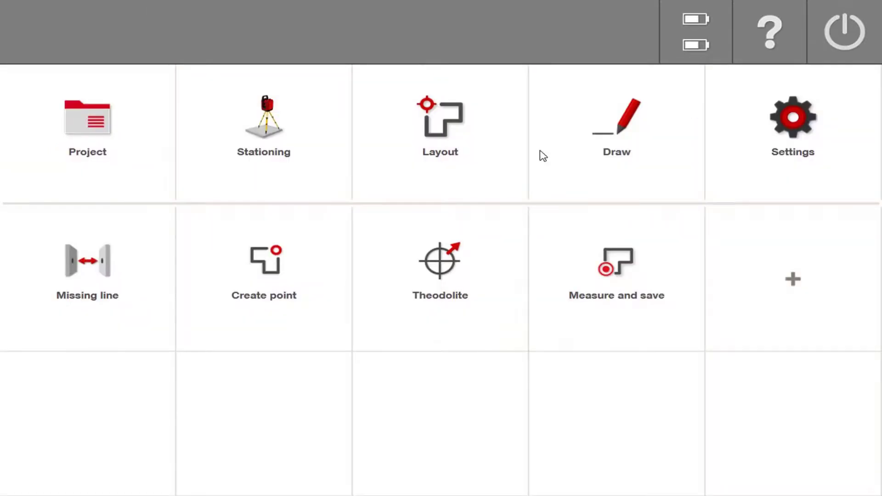
# Check the coordinates of Station 1 in the drawing's point list and return to the home screen.
pyautogui.click(614, 126)
pyautogui.moveTo(31, 275); pyautogui.dragTo(242, 298)
pyautogui.click(243, 298)
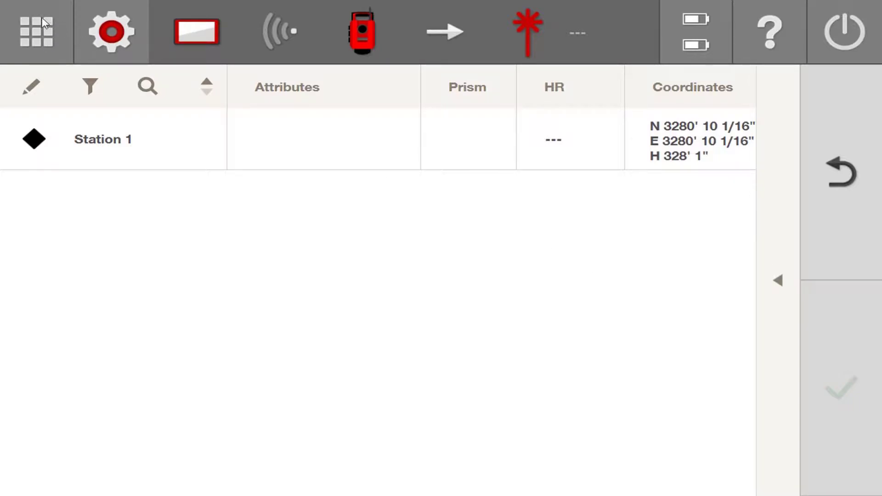
pyautogui.click(46, 33)
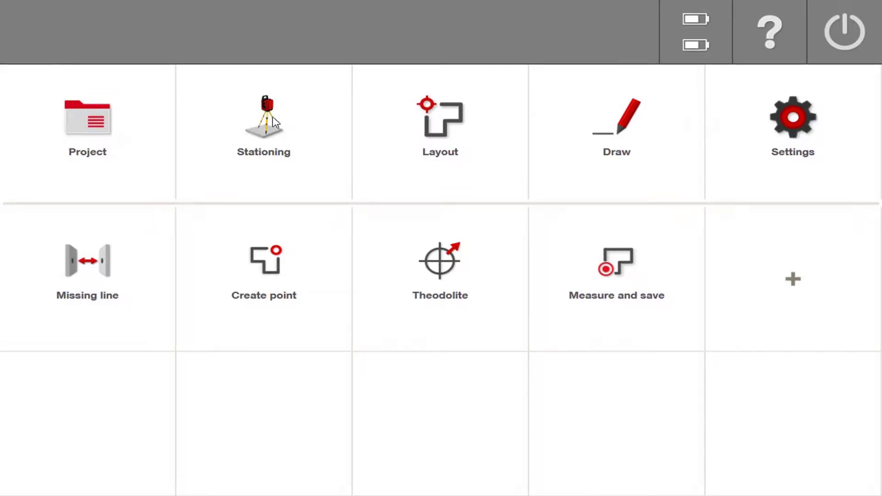
# Transfer a height to the existing station with the manual height option, measuring to the benchmark and accepting the result.
pyautogui.click(267, 128)
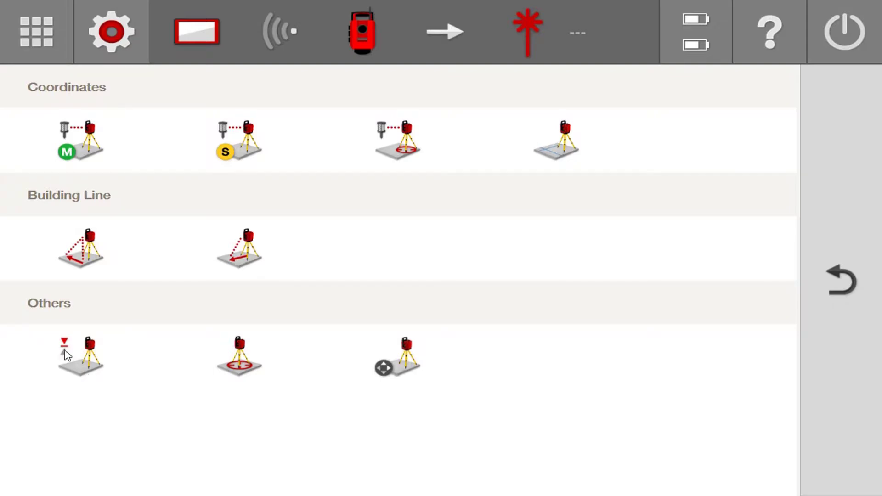
pyautogui.click(87, 373)
pyautogui.click(92, 190)
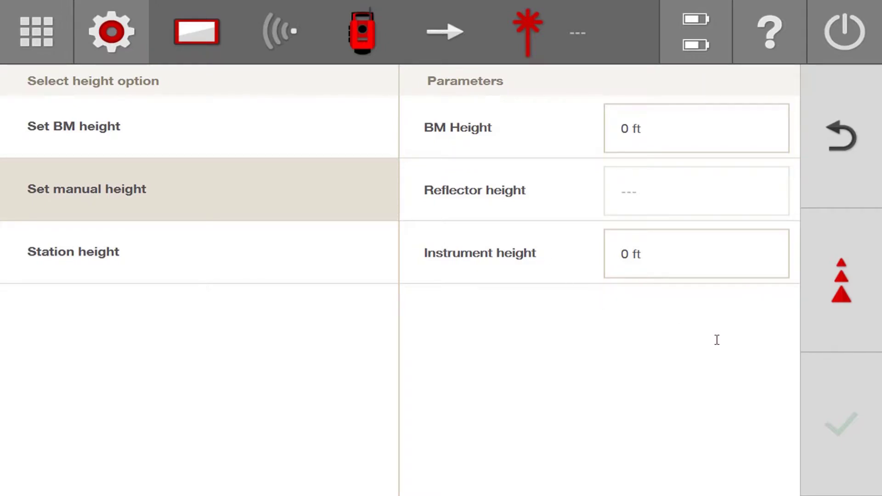
pyautogui.click(847, 294)
pyautogui.click(844, 427)
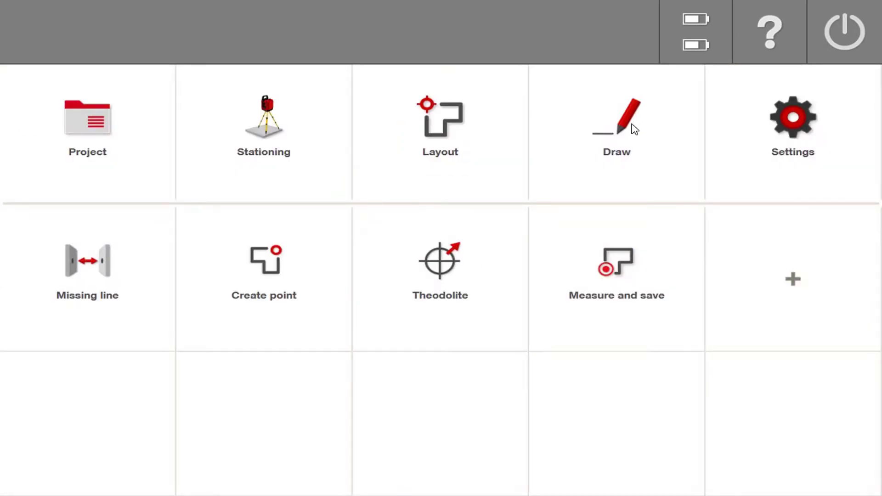
# Close the point list, and measure and save the point Height Check from the station with the transferred height.
pyautogui.click(478, 146)
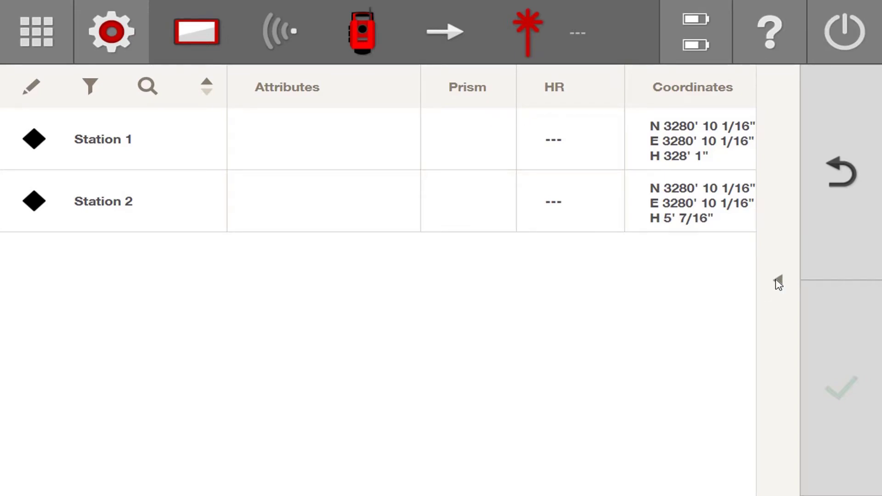
pyautogui.click(778, 281)
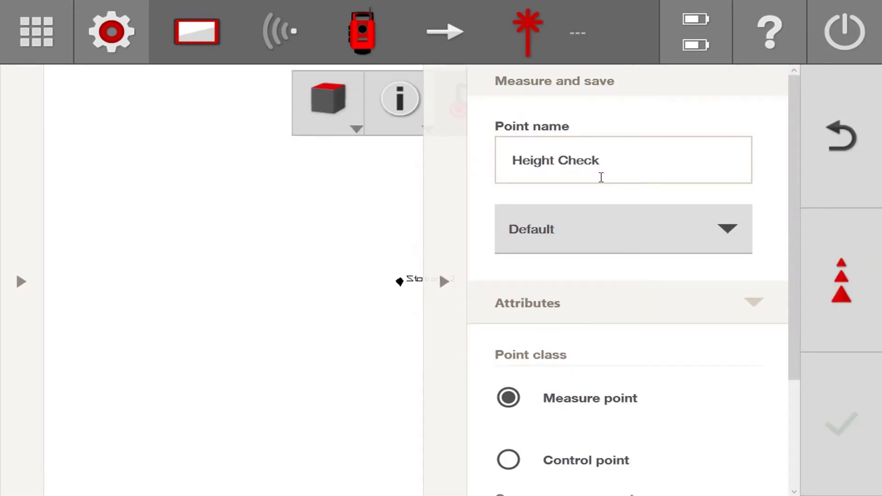
pyautogui.click(839, 276)
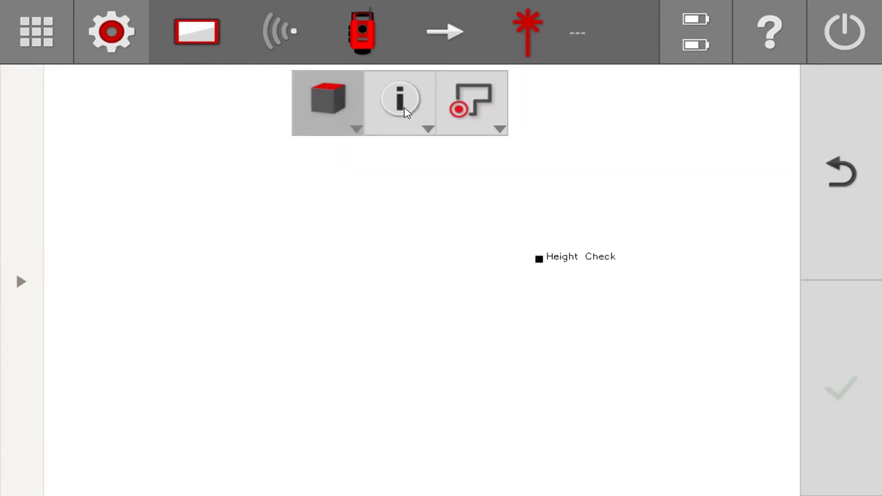
# Check the coordinates and height in the point information of Height Check, and return to the home screen.
pyautogui.click(593, 250)
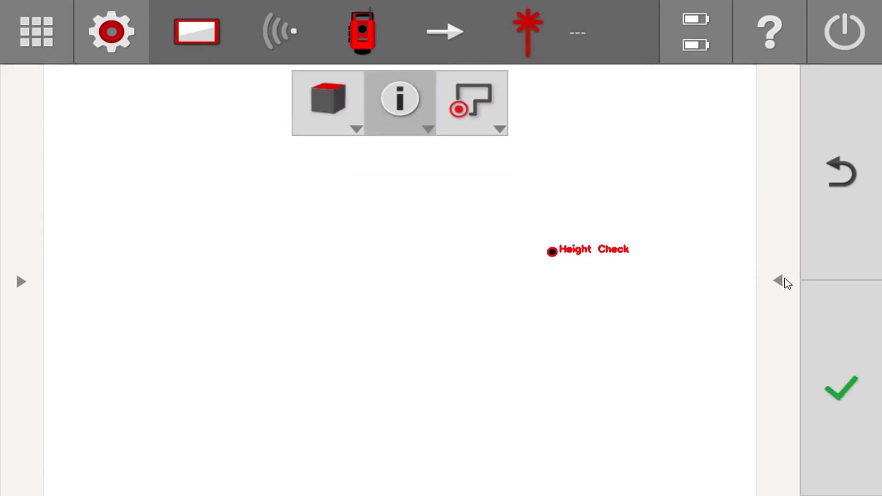
pyautogui.click(766, 282)
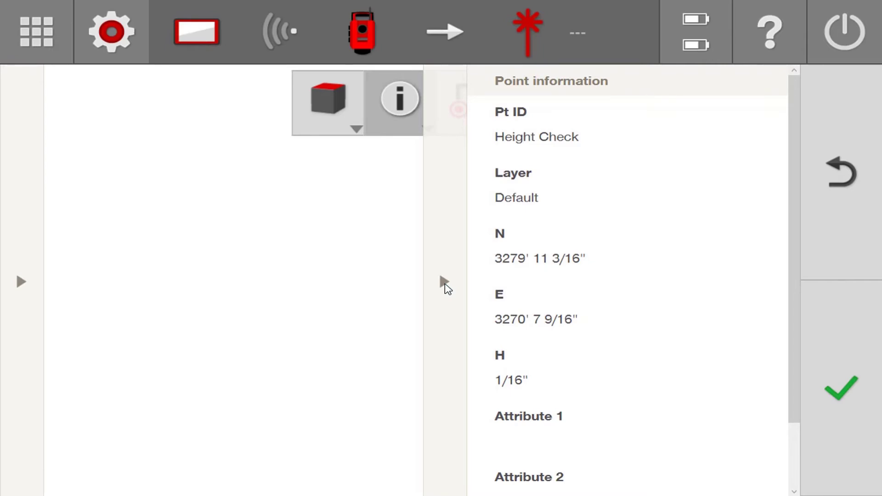
pyautogui.click(35, 46)
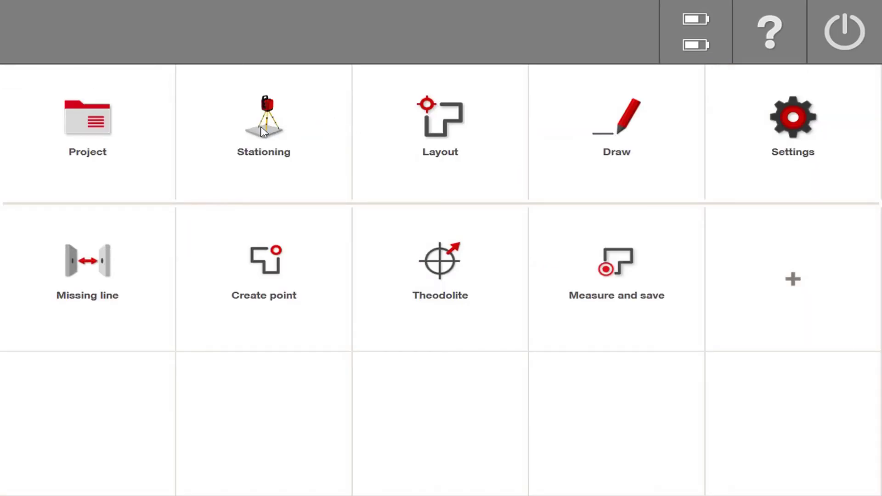
# Look at the available stationing methods, and open the general settings to view the Heights option.
pyautogui.click(269, 146)
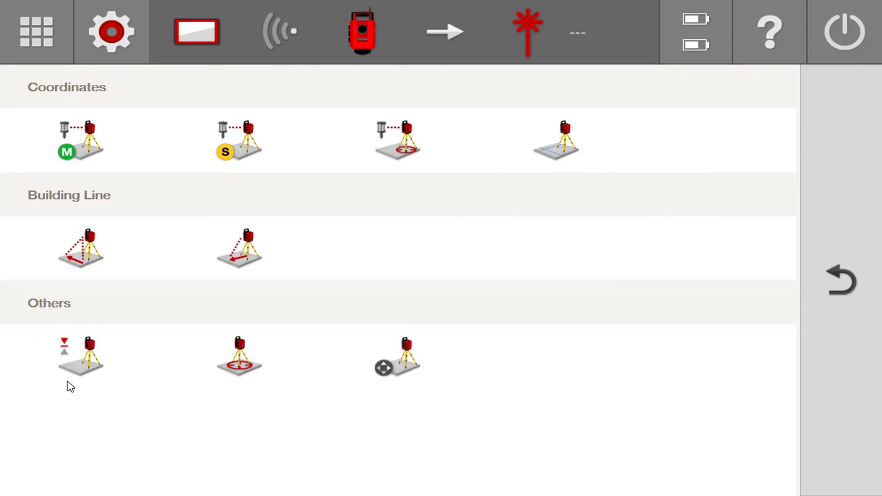
pyautogui.click(122, 45)
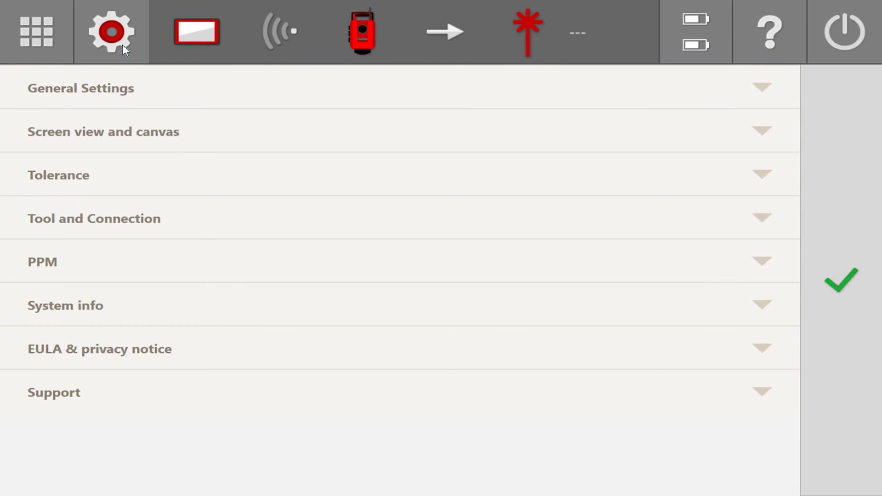
pyautogui.click(770, 87)
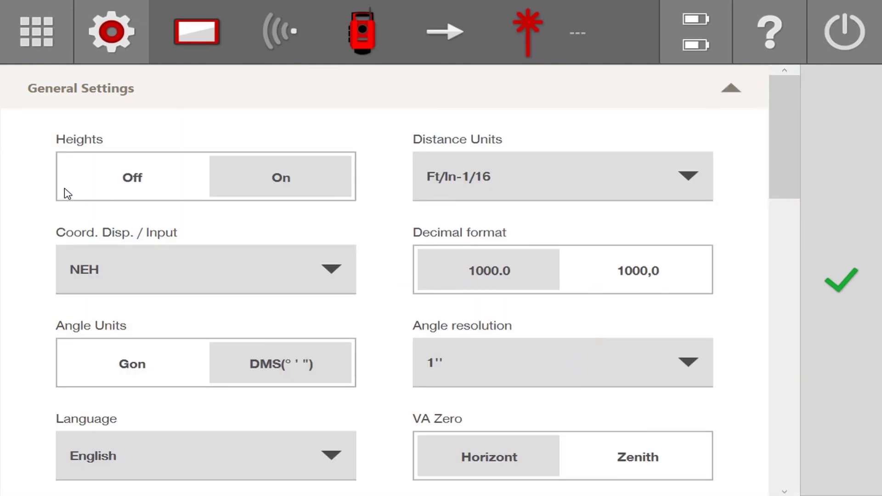